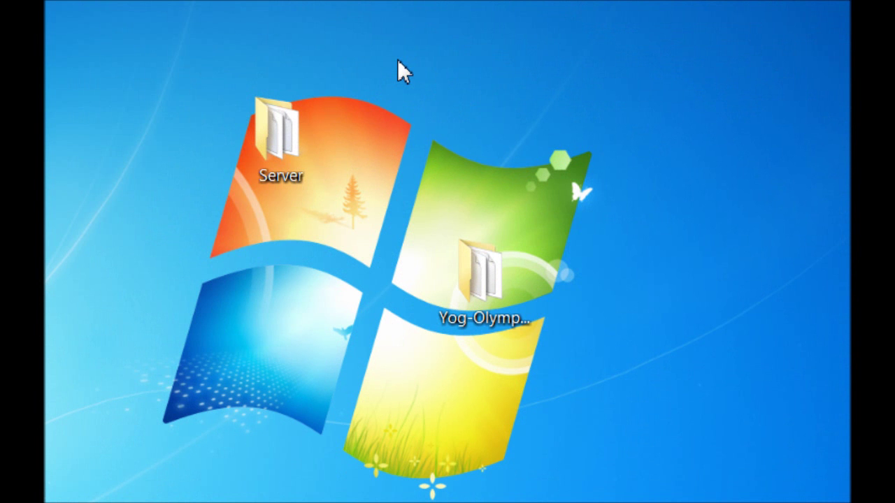
# - Drag the desktop Server folder next to the Yog-Olympics map folder and deselect it
pyautogui.moveTo(257, 117)
pyautogui.mouseDown()
pyautogui.moveTo(359, 259)
pyautogui.moveTo(386, 264)
pyautogui.mouseUp()
pyautogui.click(639, 266)
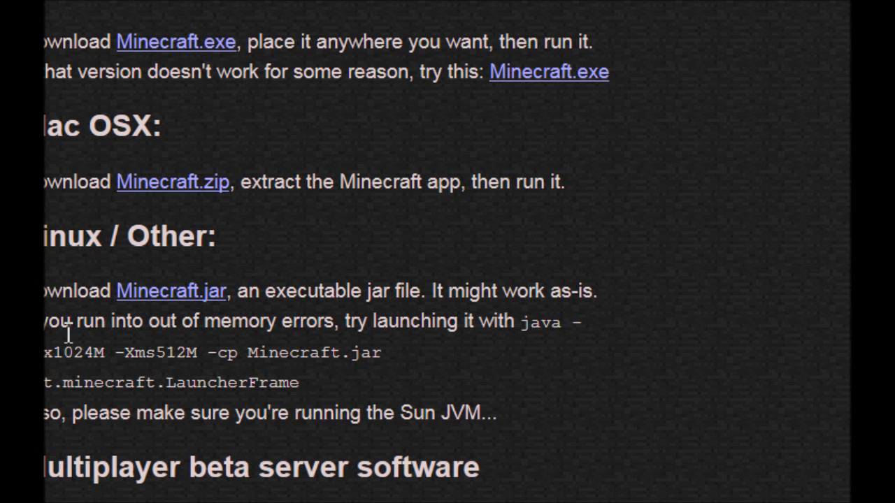
# - Download Minecraft_Server.exe from the multiplayer beta server section of Minecraft.net
pyautogui.scroll(-5, 303, 172)
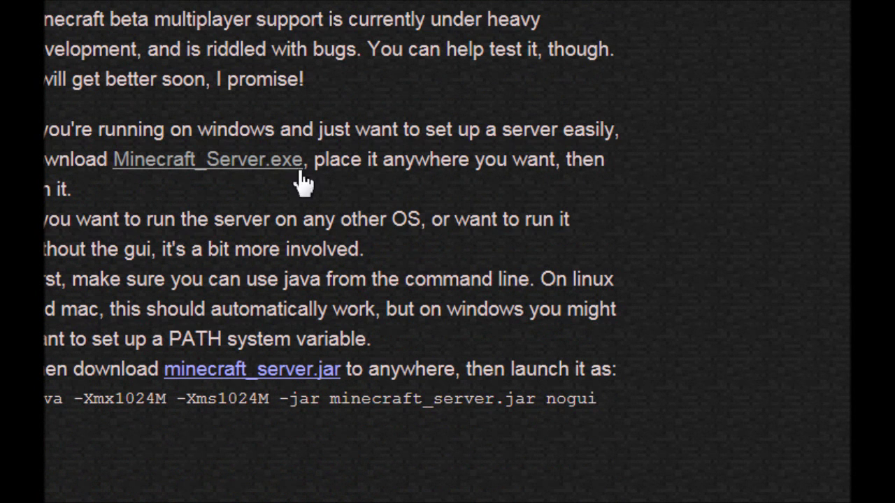
pyautogui.click(256, 161)
pyautogui.scroll(5, 535, 347)
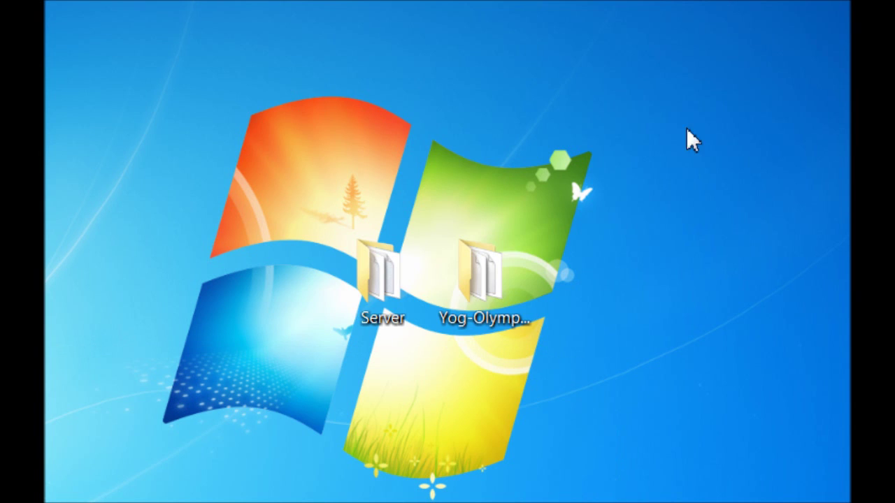
# - Open the Server folder, run Server1 briefly, then close the server window
pyautogui.doubleClick(378, 292)
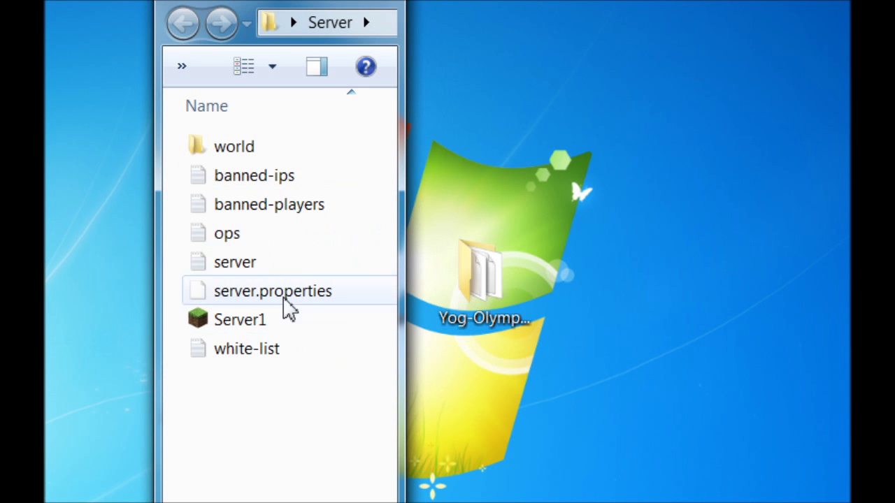
pyautogui.doubleClick(309, 324)
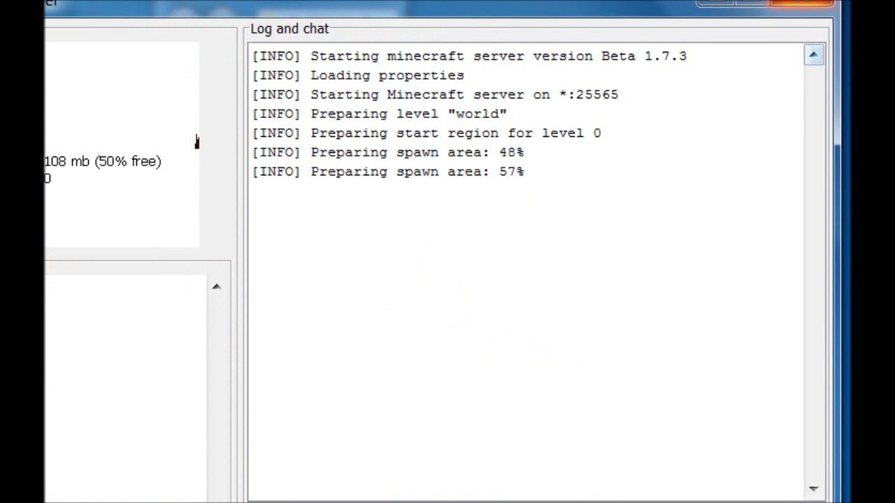
pyautogui.click(801, 3)
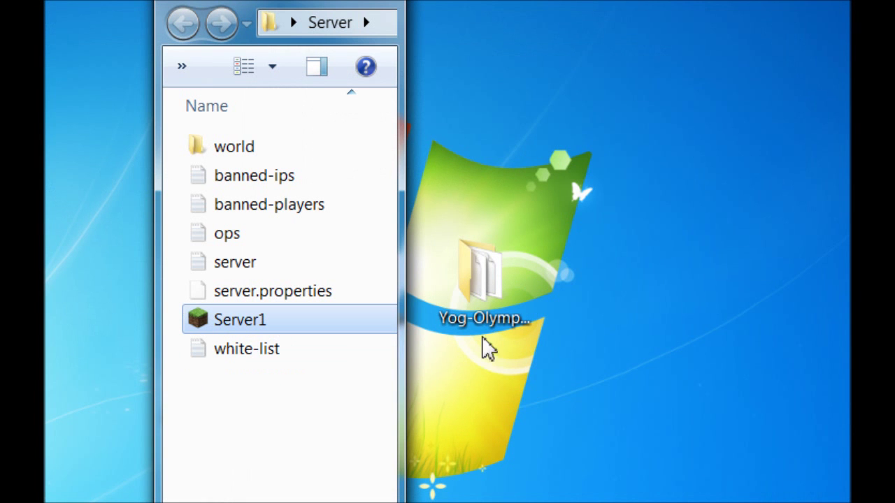
pyautogui.click(556, 362)
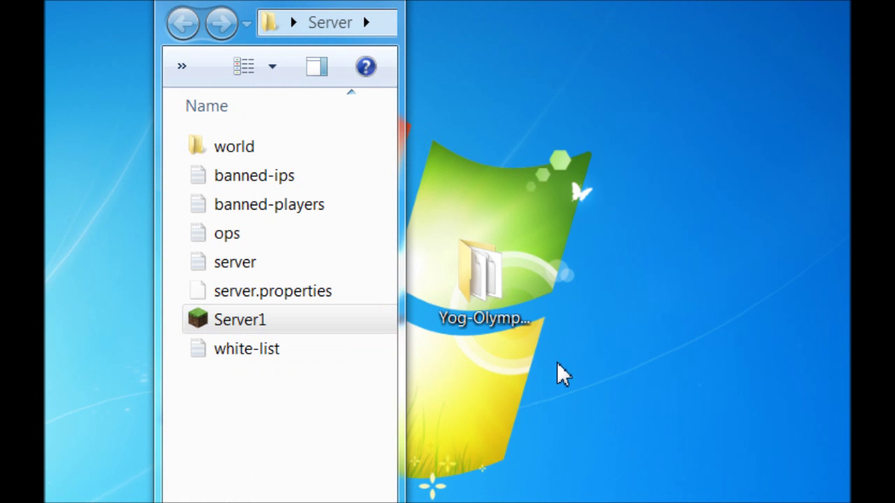
# - Move Yog-Olympics into the Server folder and delete the old world folder to the Recycle Bin
pyautogui.moveTo(493, 294)
pyautogui.mouseDown()
pyautogui.moveTo(372, 427)
pyautogui.moveTo(333, 434)
pyautogui.mouseUp()
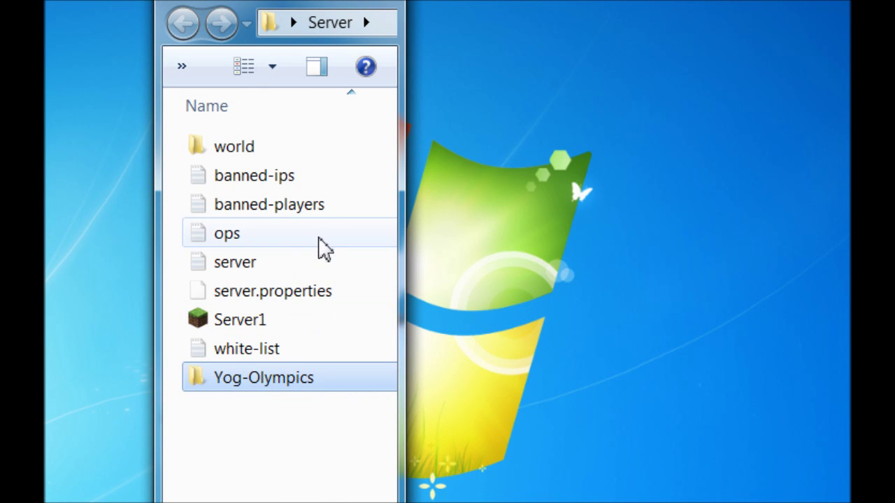
pyautogui.click(256, 158)
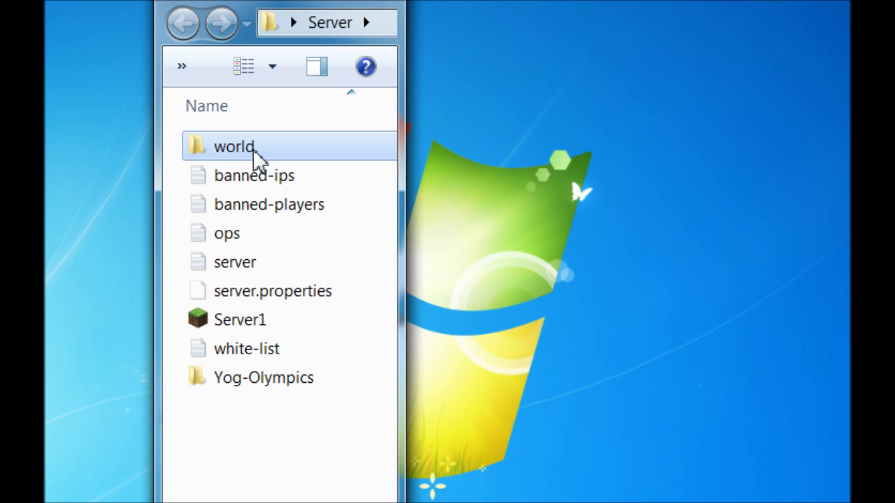
pyautogui.press('Delete')
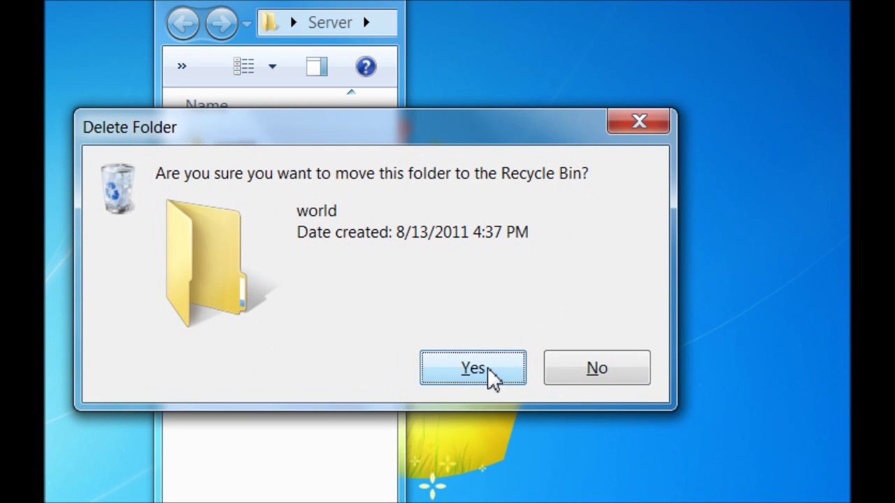
pyautogui.click(487, 369)
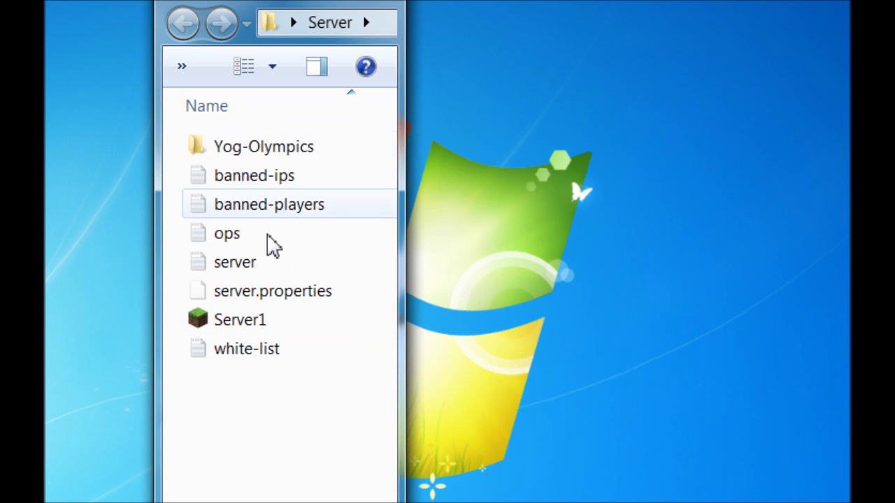
pyautogui.click(261, 153)
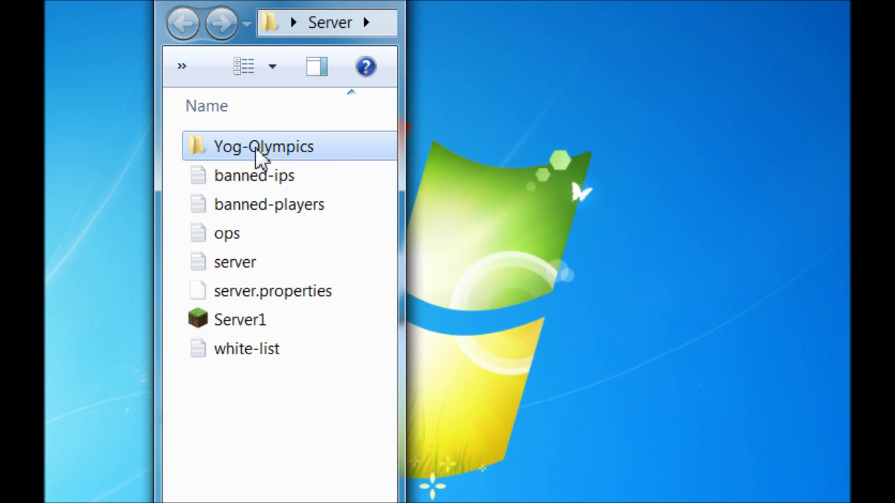
# - Rename the Yog-Olympics folder to 'world' and launch Server1 with the new map
pyautogui.rightClick(260, 156)
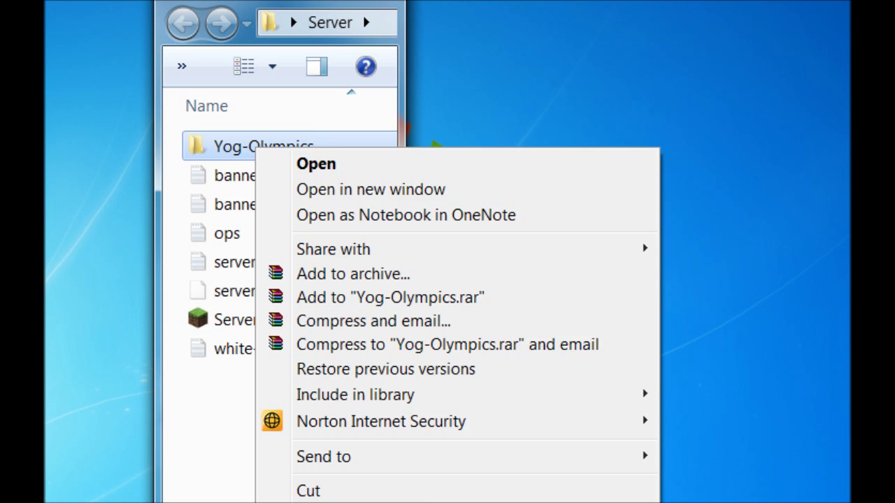
pyautogui.write('mworld')
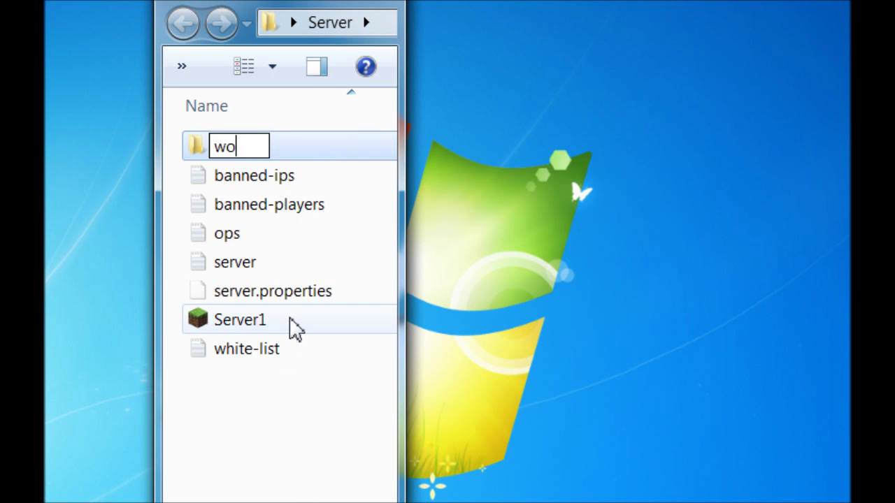
pyautogui.press('Return')
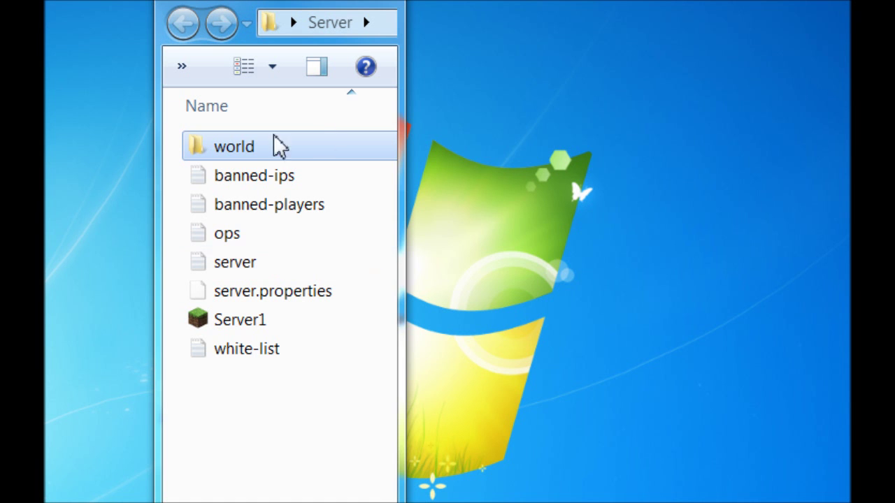
pyautogui.doubleClick(258, 329)
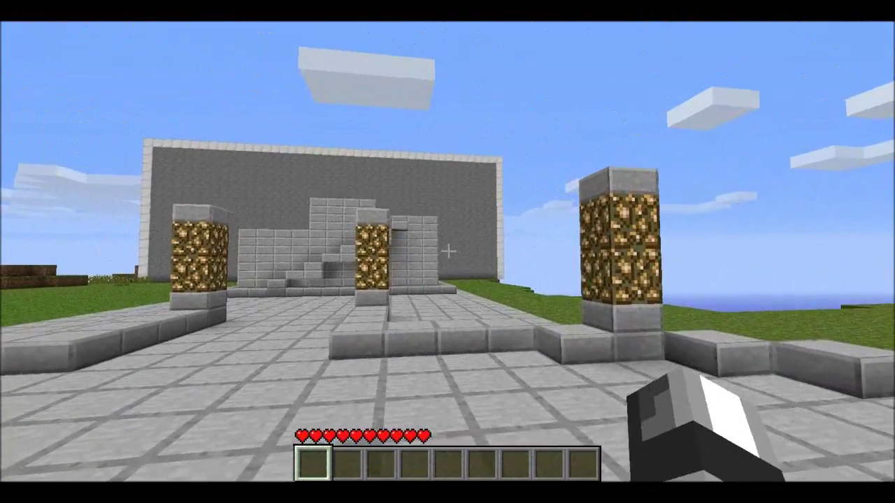
# - Turn the Sound option OFF in the pause menu's Options and resume the game
pyautogui.press('Escape')
pyautogui.click(448, 285)
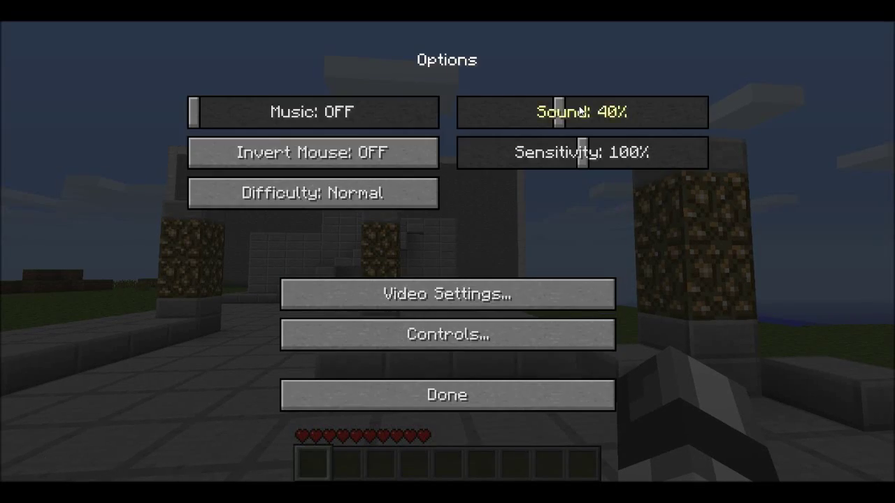
pyautogui.moveTo(449, 121); pyautogui.dragTo(451, 122)
pyautogui.click(447, 395)
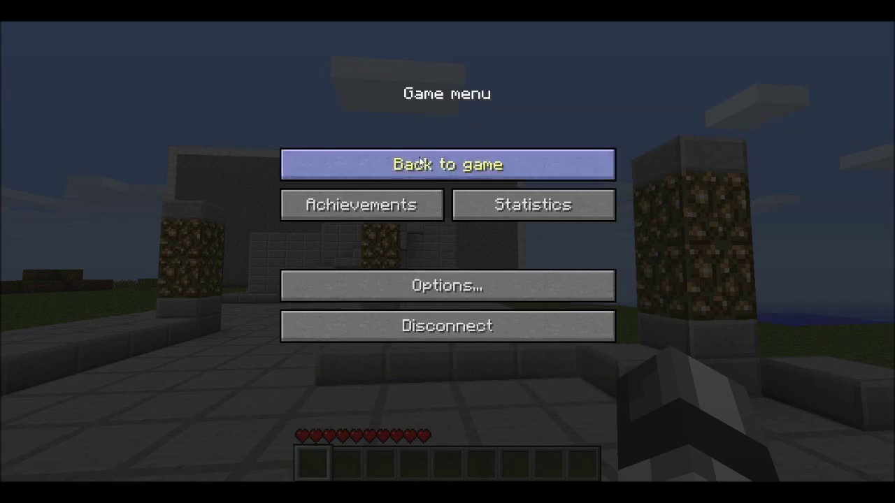
pyautogui.click(447, 161)
# - Walk past the Olympic statues and glowstone pillars, up the stone stairs, to the stone-slab structure
pyautogui.press('w')
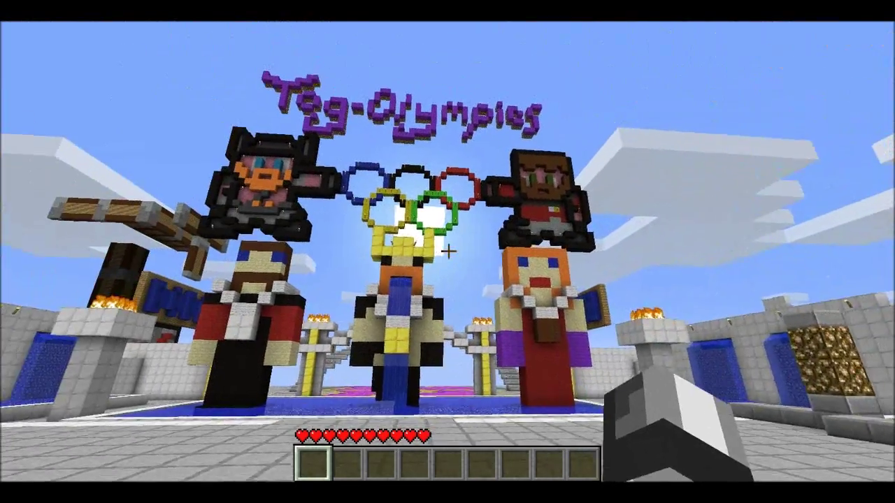
pyautogui.press('w')
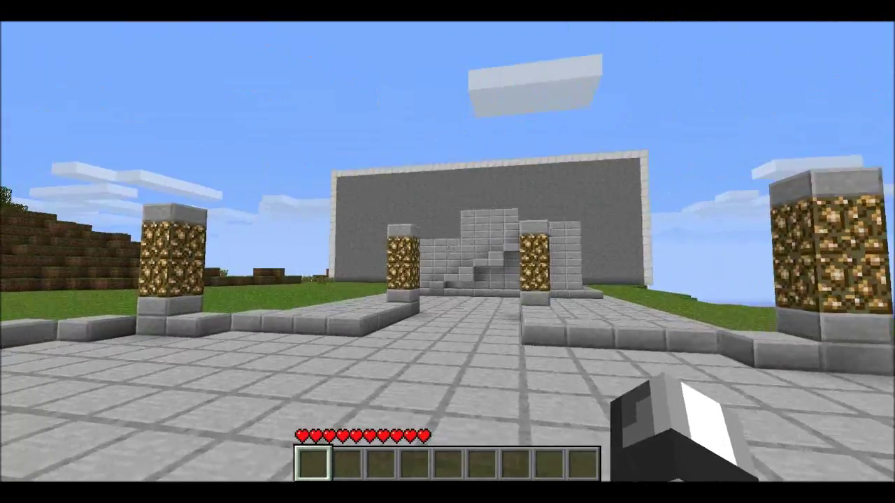
pyautogui.press('w')
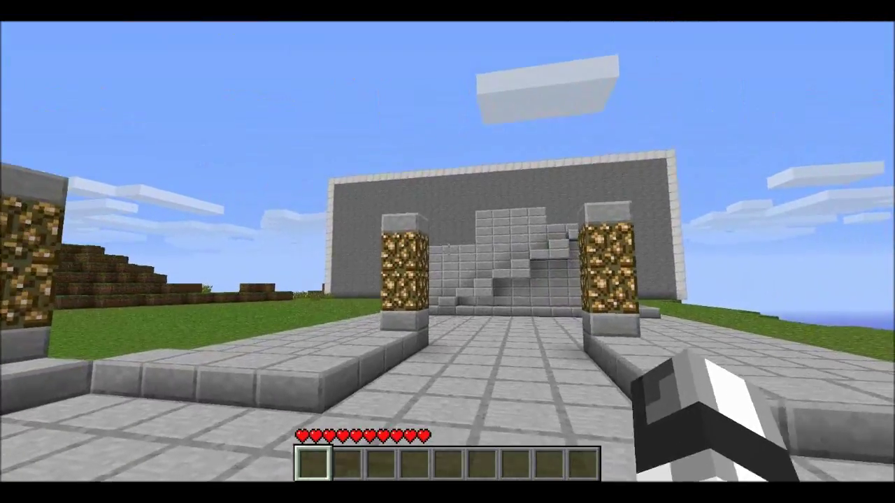
pyautogui.press('w')
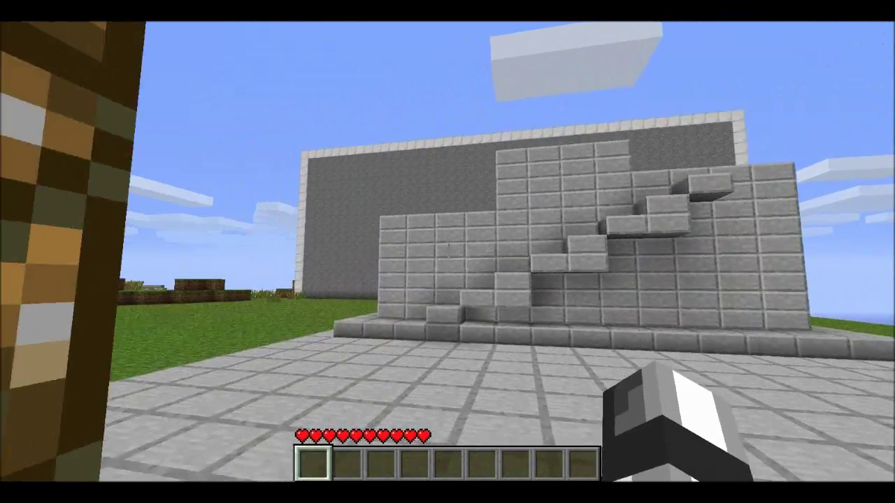
pyautogui.press('w')
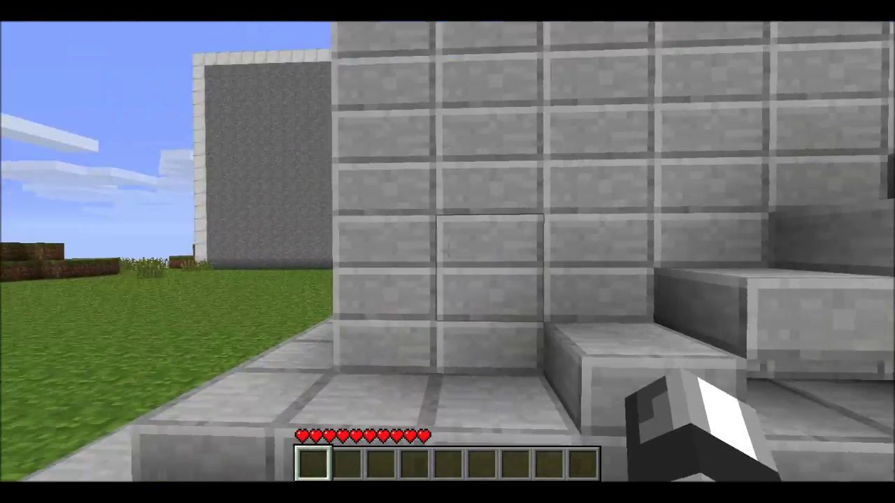
pyautogui.press('w')
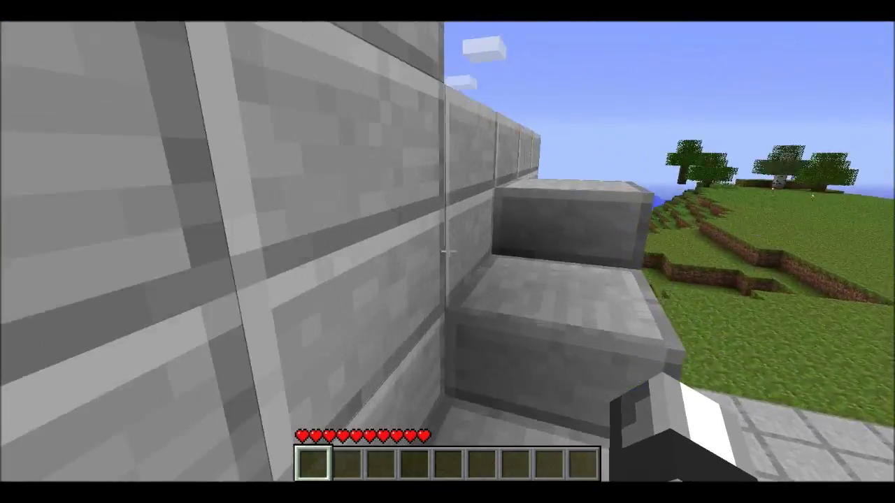
pyautogui.press('w')
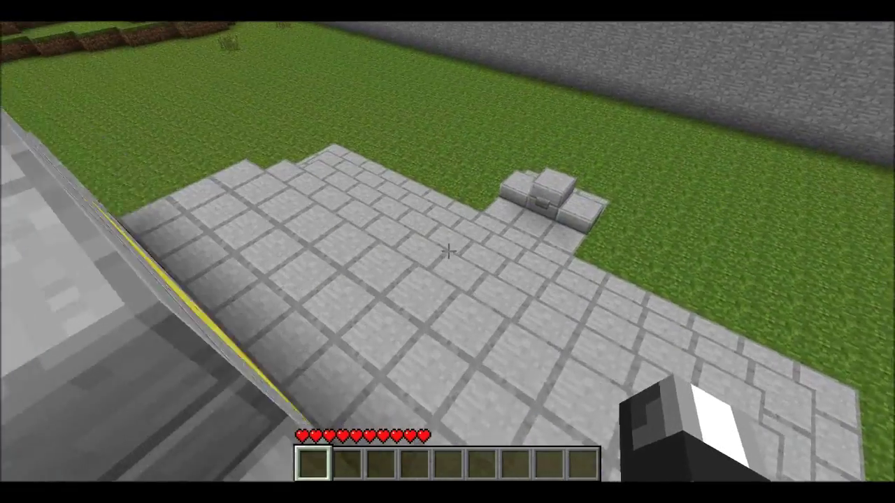
pyautogui.press('w')
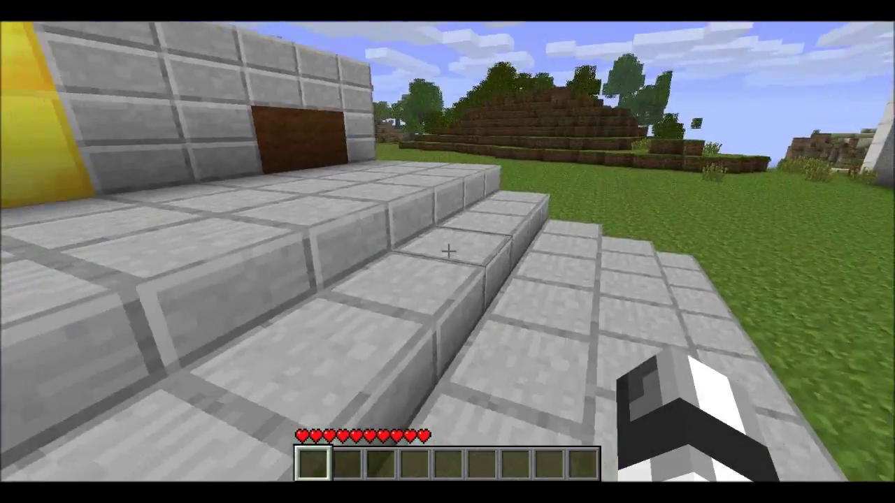
# - Back away from the gold-block building as the TNT explodes
pyautogui.press('s')
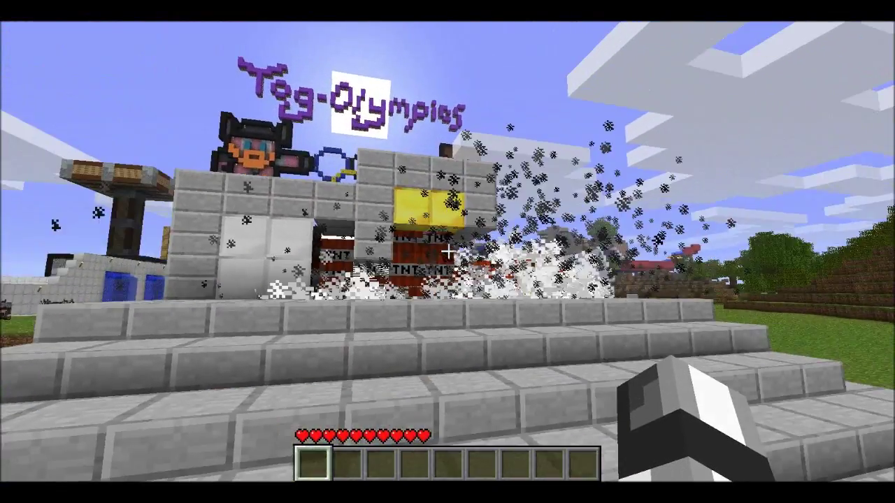